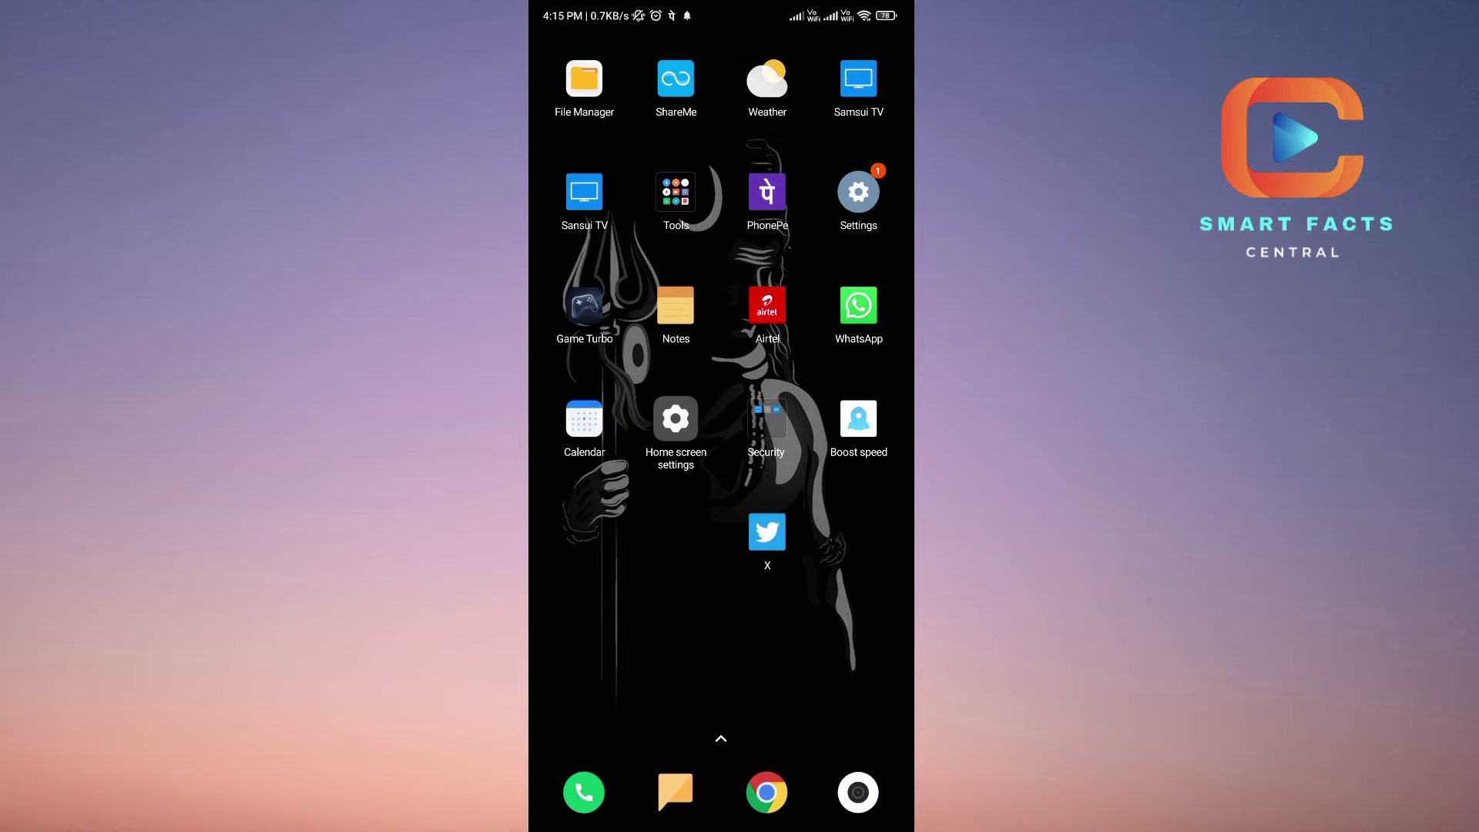
# Return to the clock home page and open the app drawer
pyautogui.moveTo(601, 647); pyautogui.dragTo(832, 647)
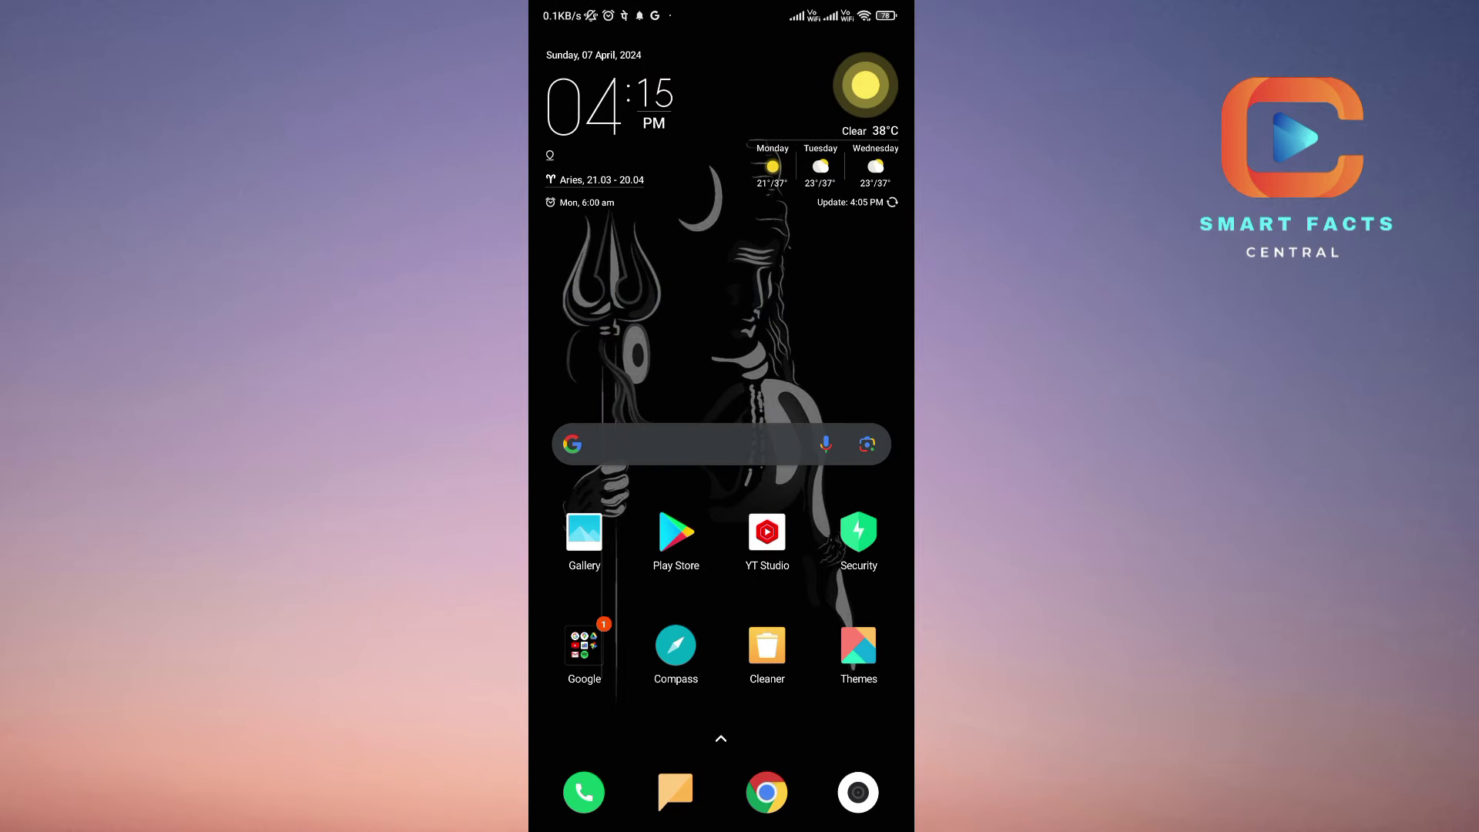
pyautogui.moveTo(720, 694); pyautogui.dragTo(721, 348)
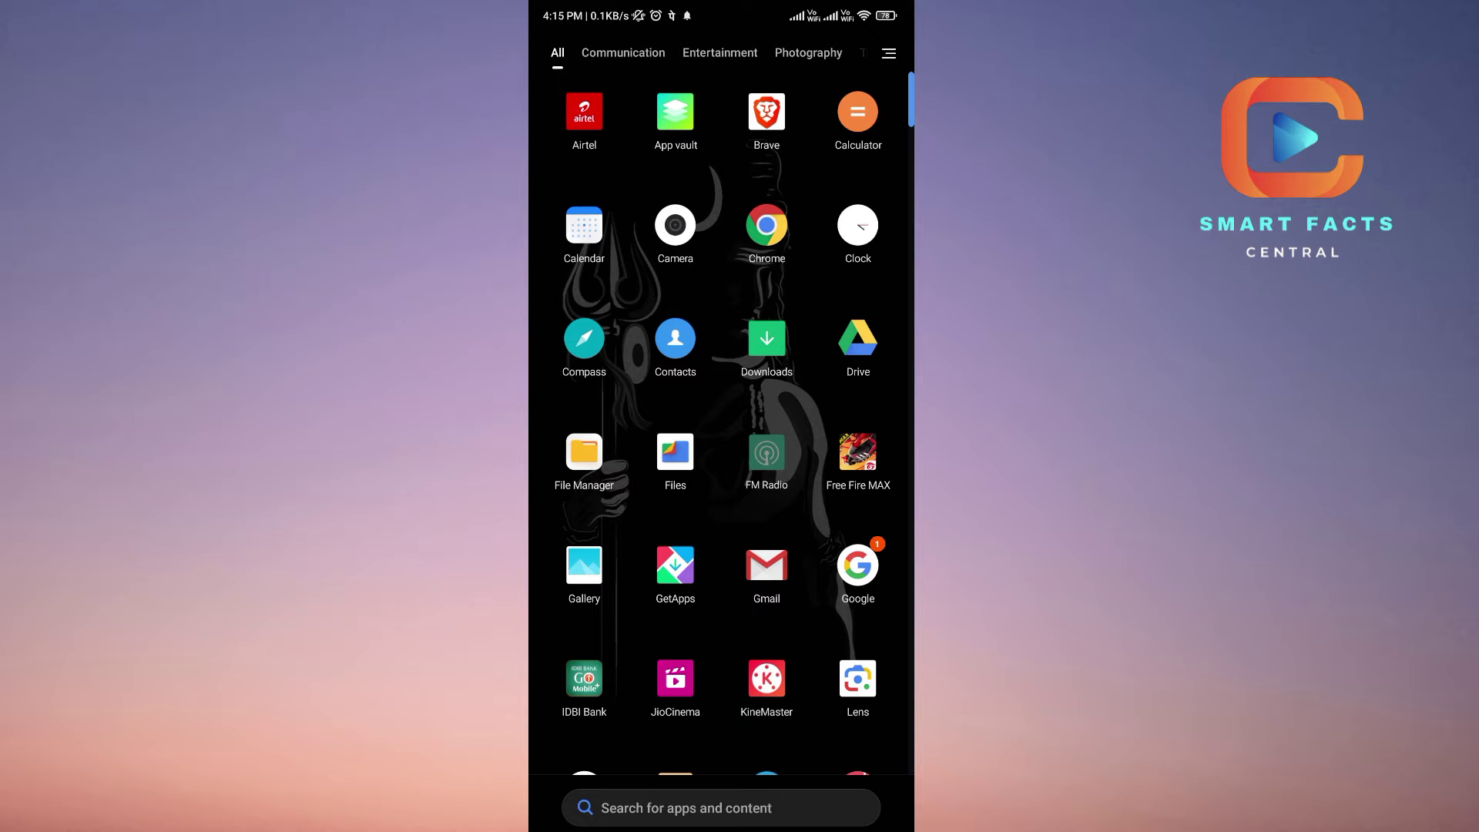
pyautogui.scroll(-3, 721, 439)
pyautogui.scroll(-3, 721, 439)
pyautogui.scroll(-1, 721, 439)
pyautogui.scroll(-4, 720, 439)
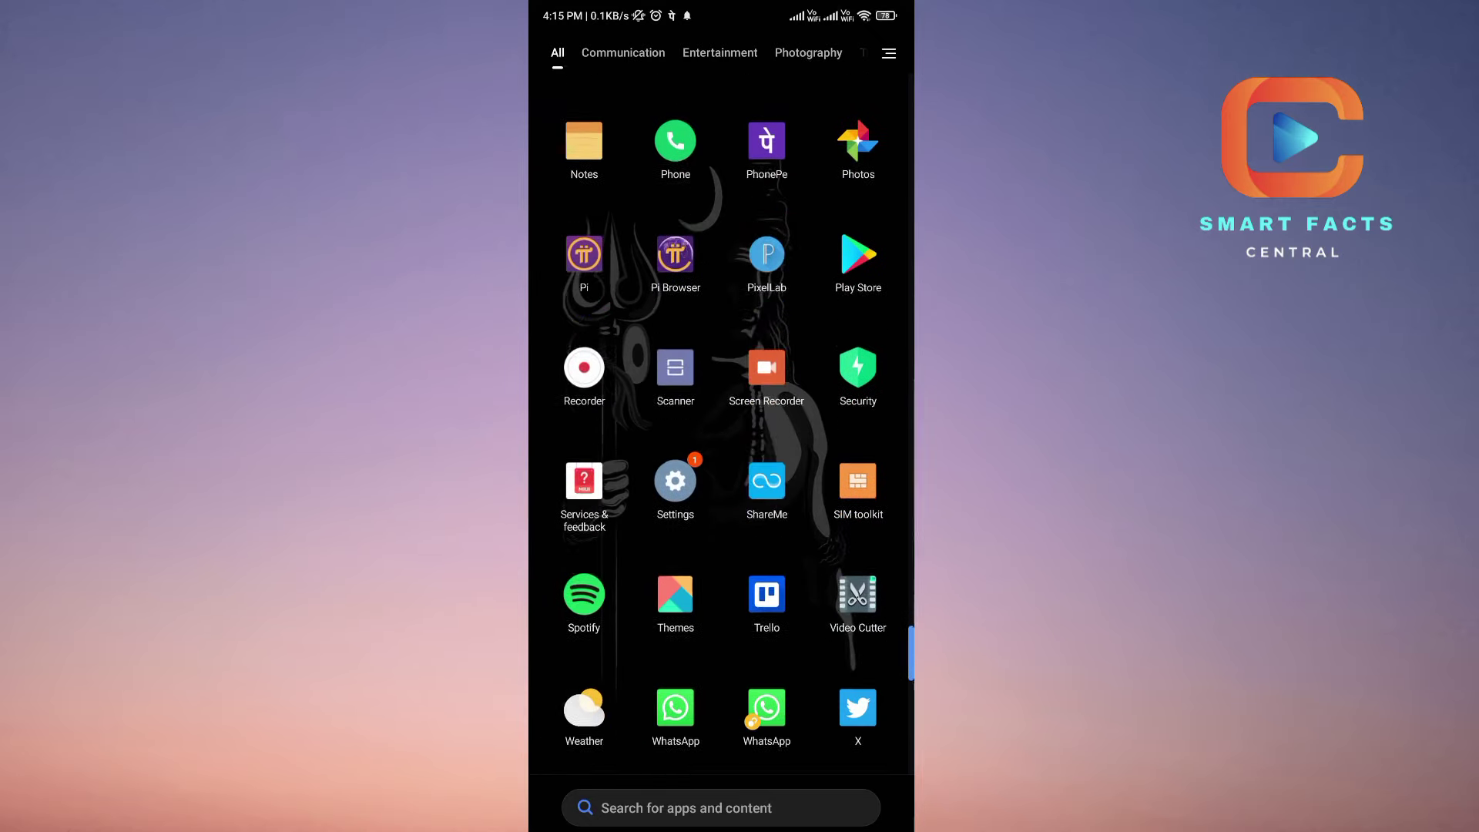
# Launch WhatsApp and open the Chats screen's overflow menu
pyautogui.click(765, 597)
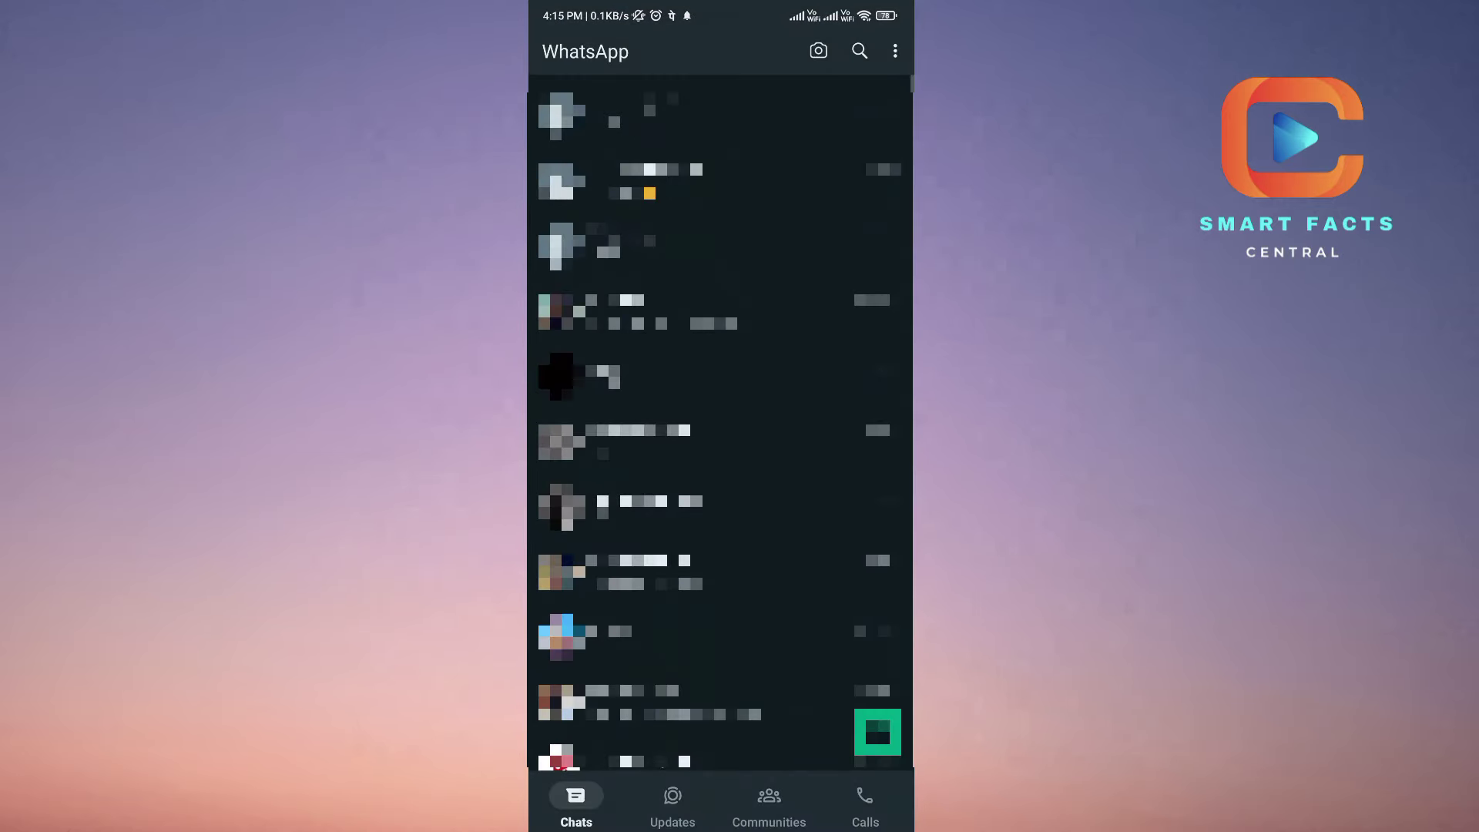
pyautogui.click(894, 51)
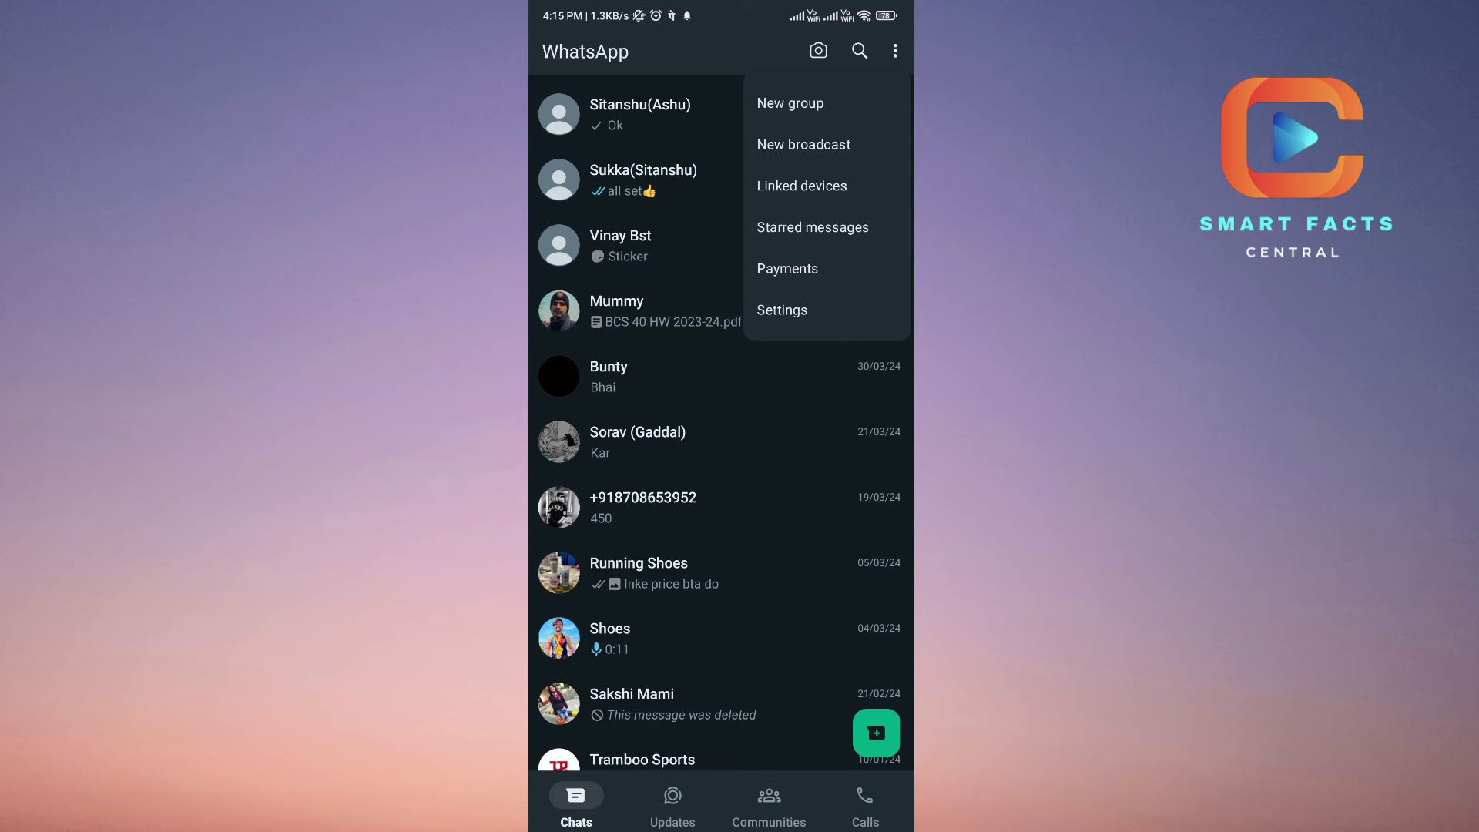
# Open Settings, glance at the profile details, then go to Privacy
pyautogui.click(781, 310)
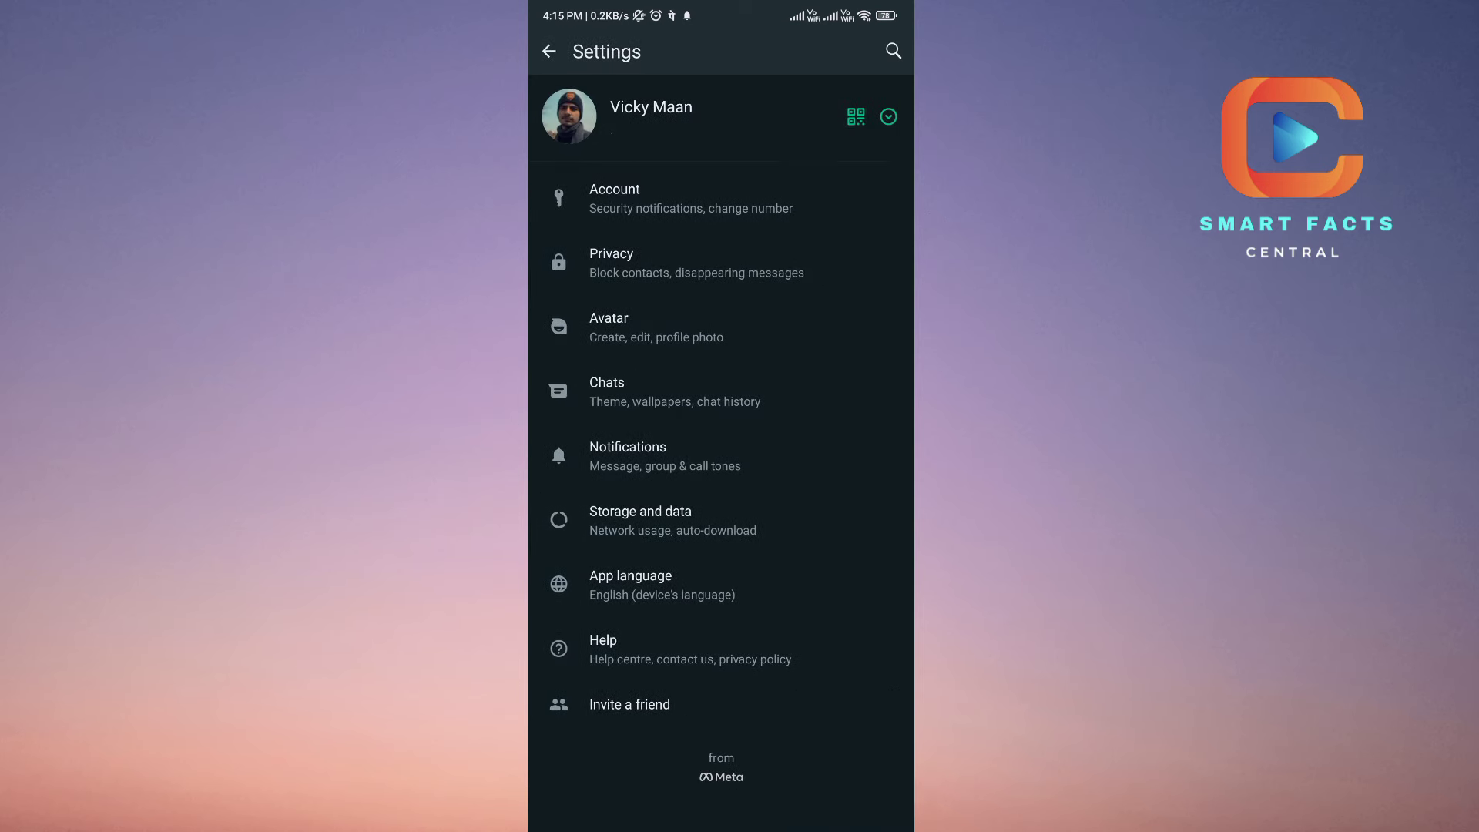
pyautogui.click(650, 116)
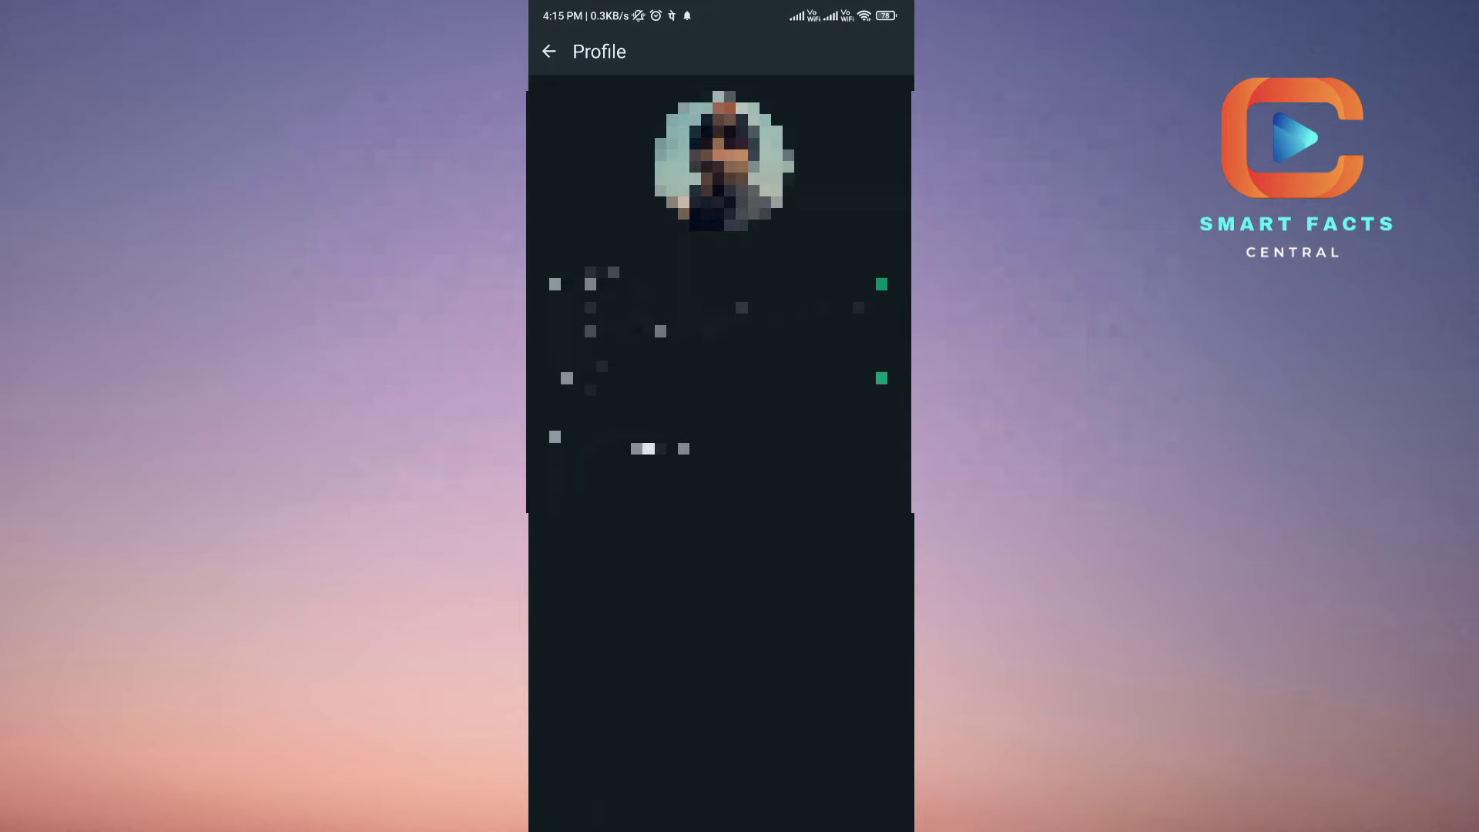
pyautogui.click(548, 51)
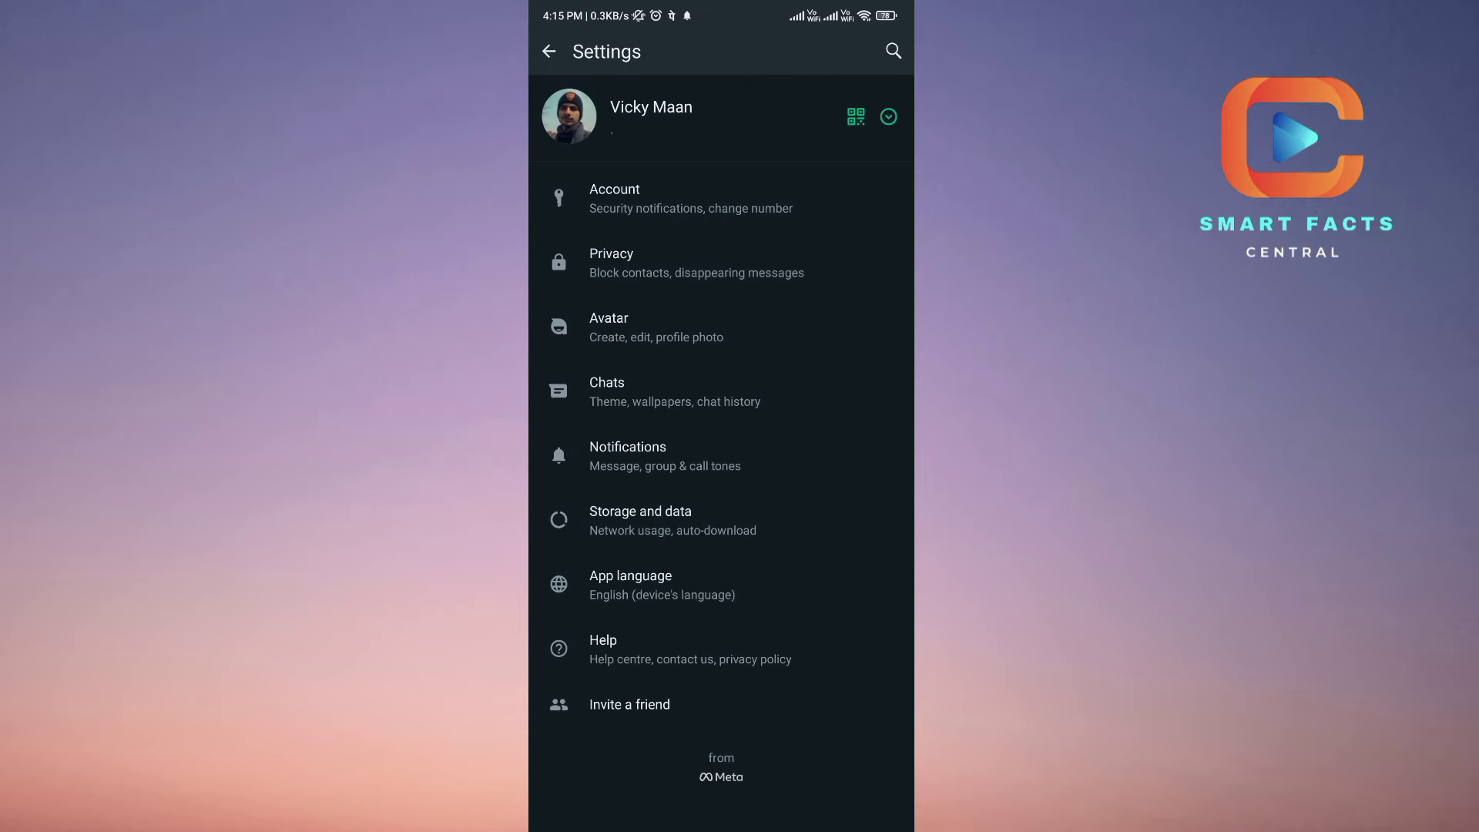
pyautogui.click(697, 262)
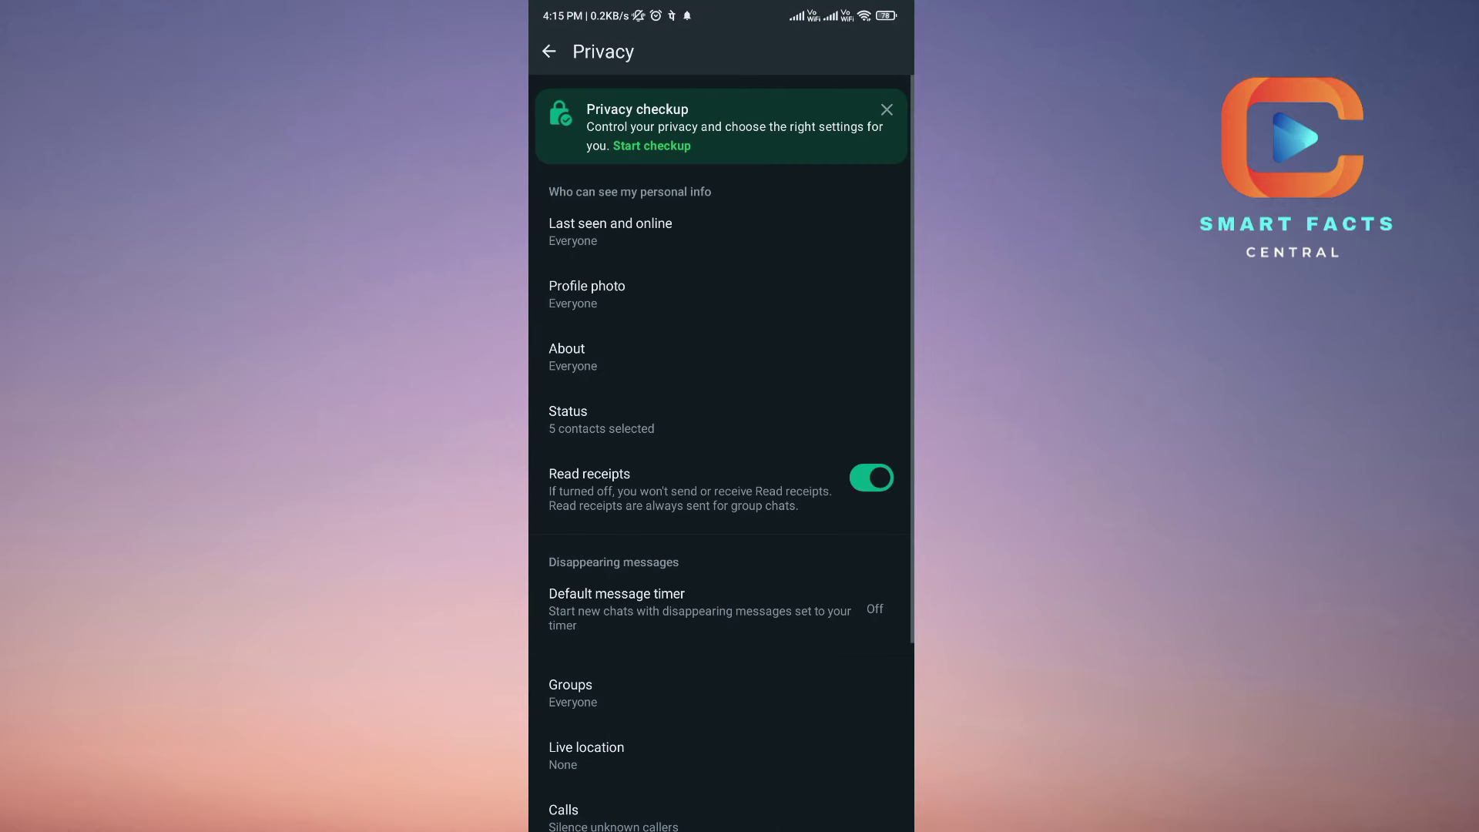
# Set profile photo to My contacts, then choose My contacts except…
pyautogui.click(647, 295)
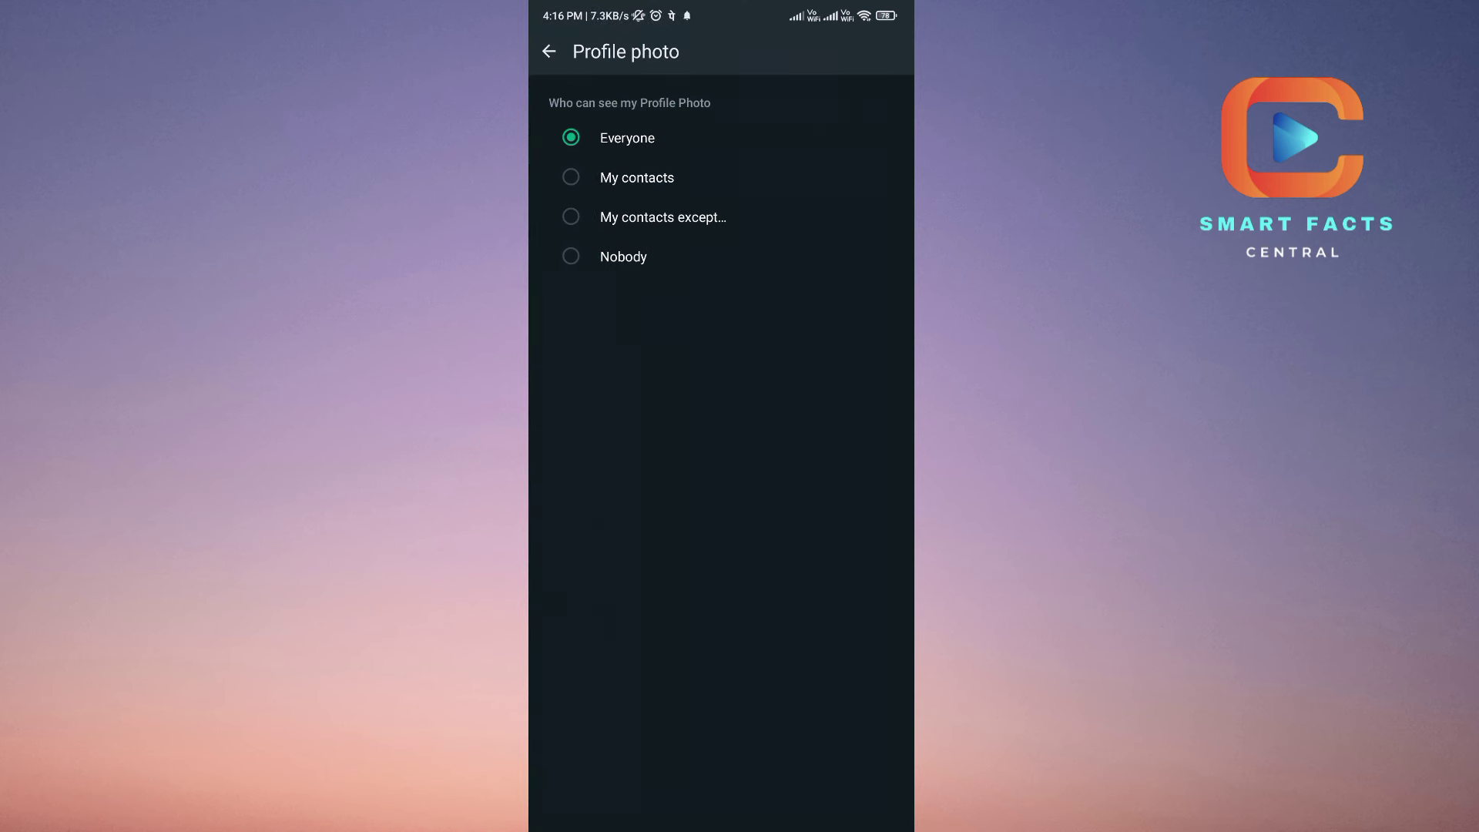
pyautogui.click(637, 177)
pyautogui.click(662, 216)
pyautogui.scroll(-5, 721, 463)
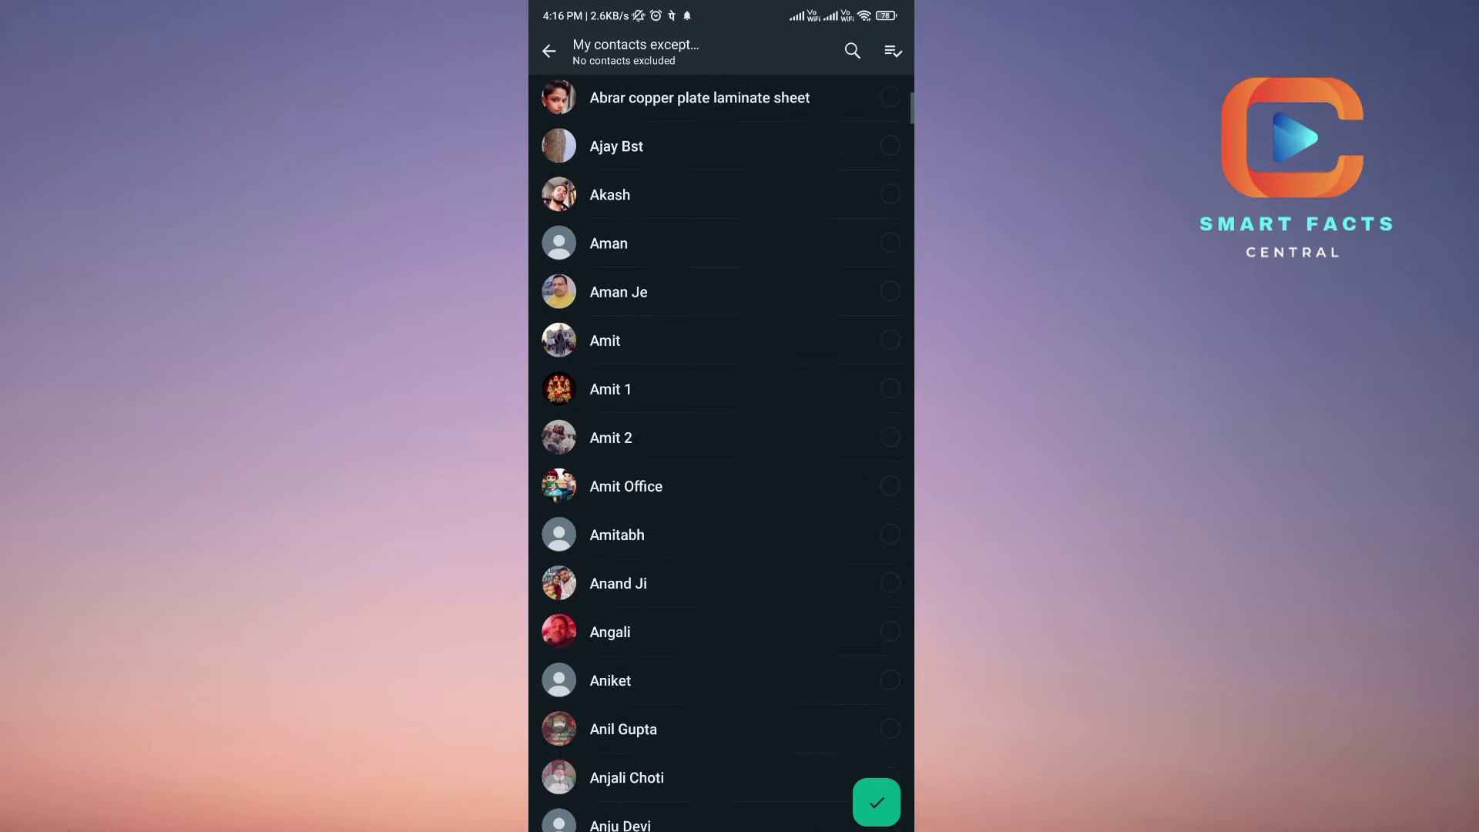
pyautogui.scroll(-3, 722, 462)
pyautogui.scroll(5, 721, 463)
pyautogui.scroll(5, 720, 462)
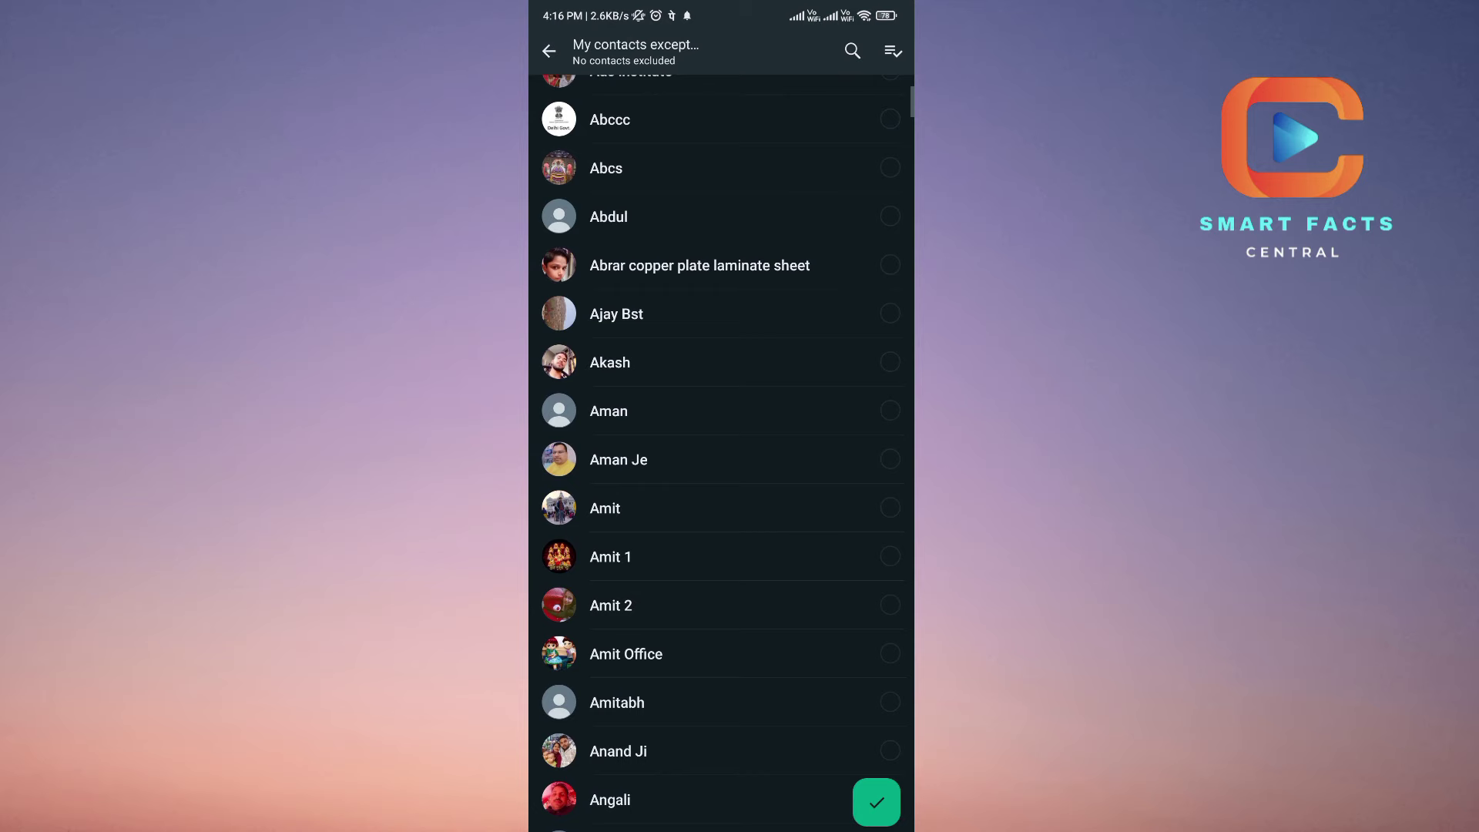
pyautogui.scroll(-6, 720, 462)
pyautogui.scroll(5, 721, 462)
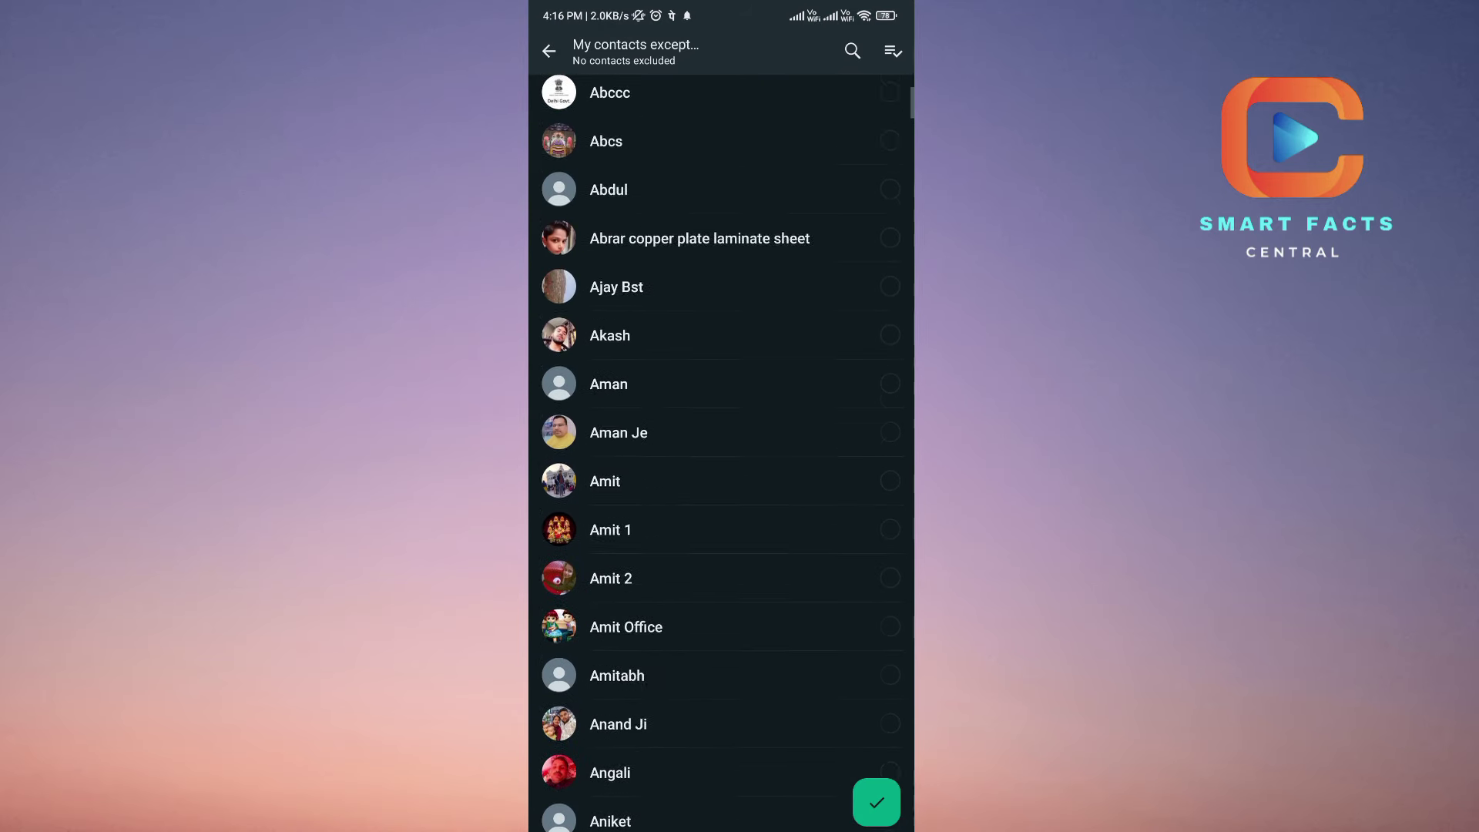
pyautogui.scroll(3, 721, 463)
# Leave the contact exclusion picker without excluding anyone
pyautogui.press('Escape')
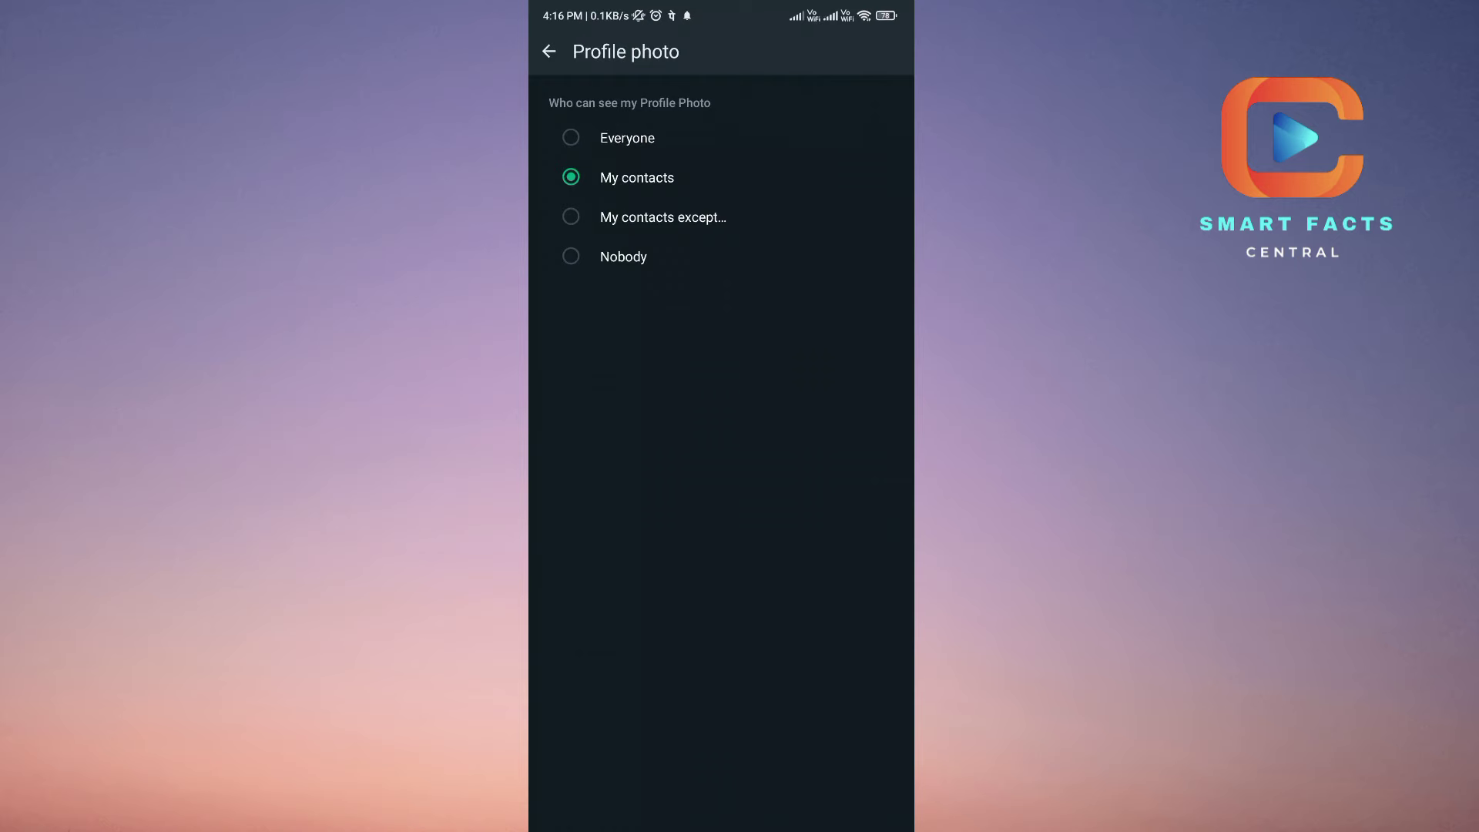
# Choose Nobody for profile photo visibility and switch to recent apps
pyautogui.click(570, 257)
pyautogui.hotkey('alt', 'Tab')
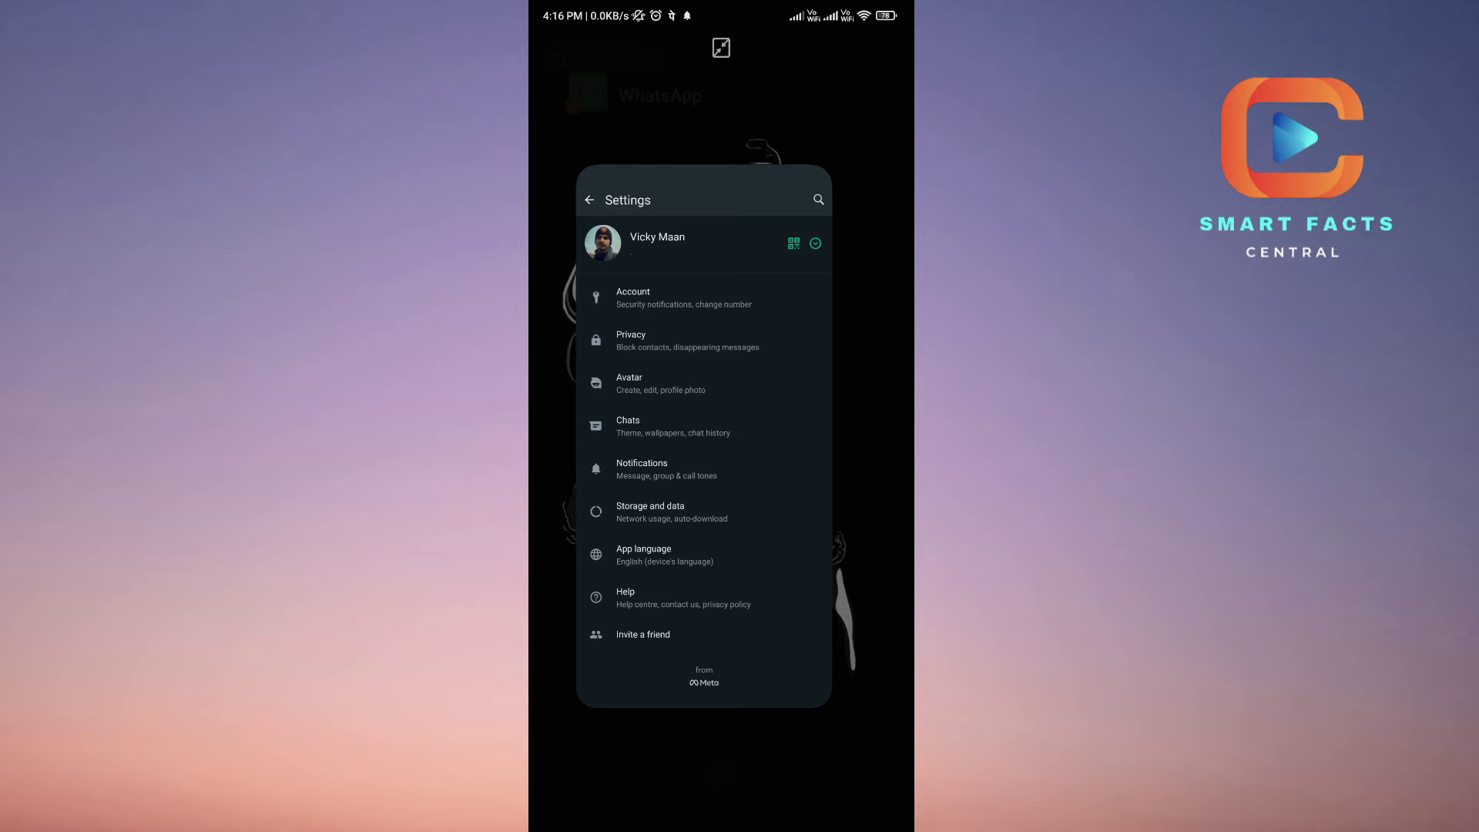
# Go back to the Android home screen
pyautogui.press('super')
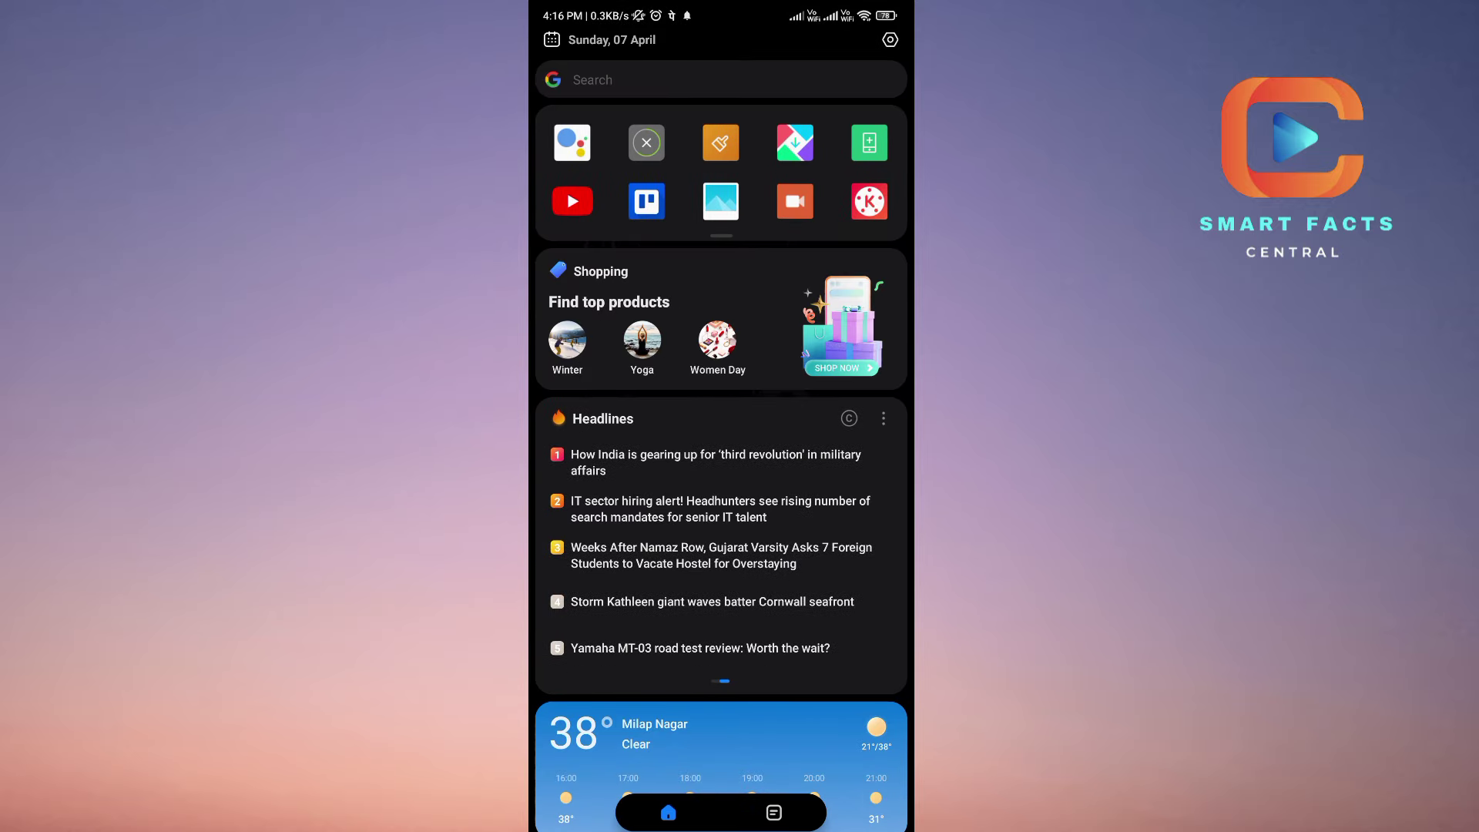
pyautogui.hscroll(3, 721, 416)
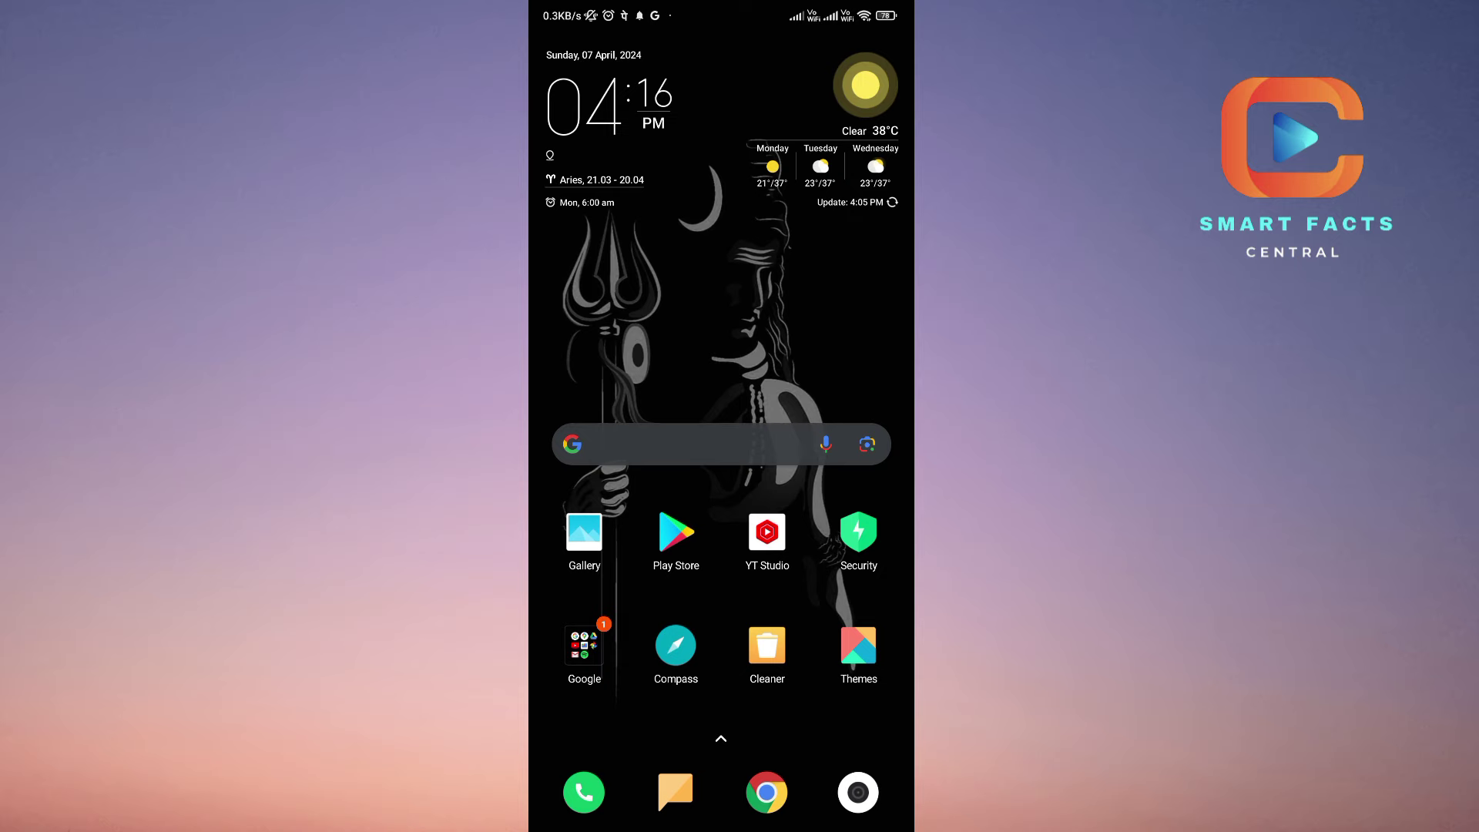
pyautogui.hscroll(3, 721, 416)
pyautogui.hscroll(-3, 721, 416)
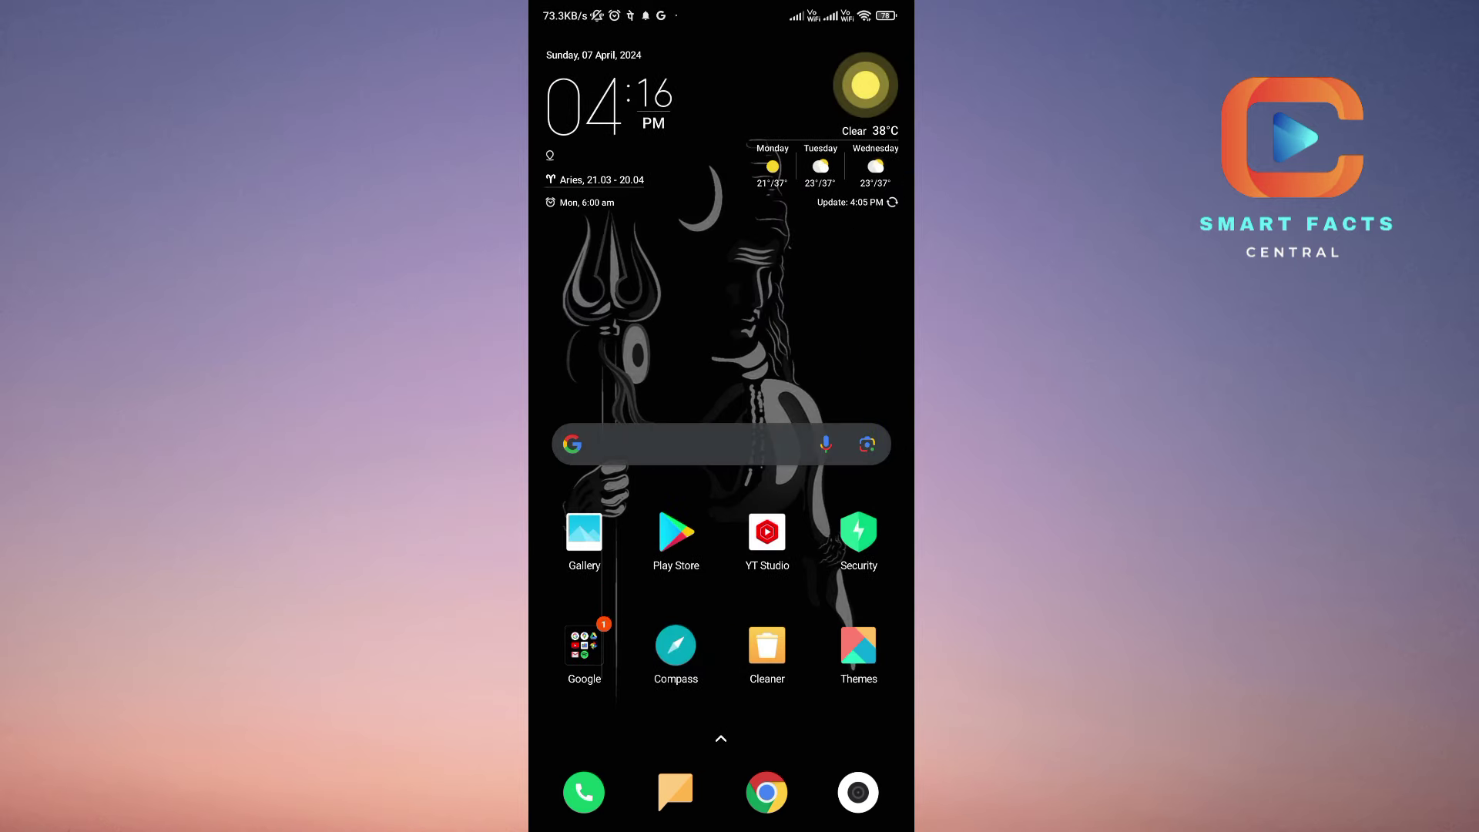